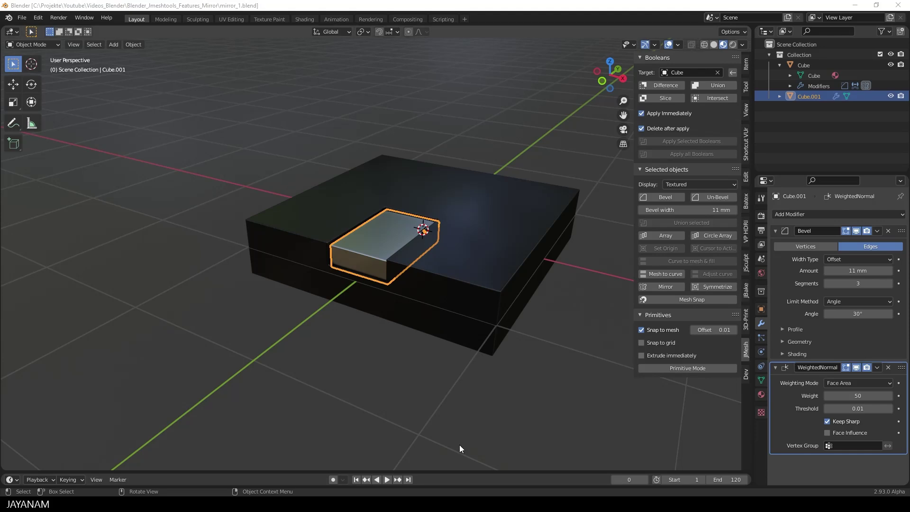
# Start JMesh Primitive Mode and switch to Front Orthographic view
pyautogui.click(687, 368)
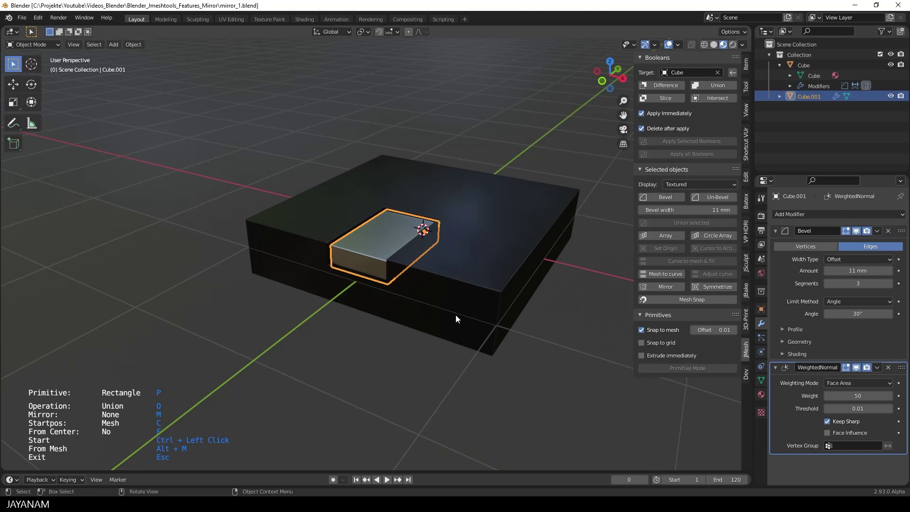
pyautogui.press('KP_1')
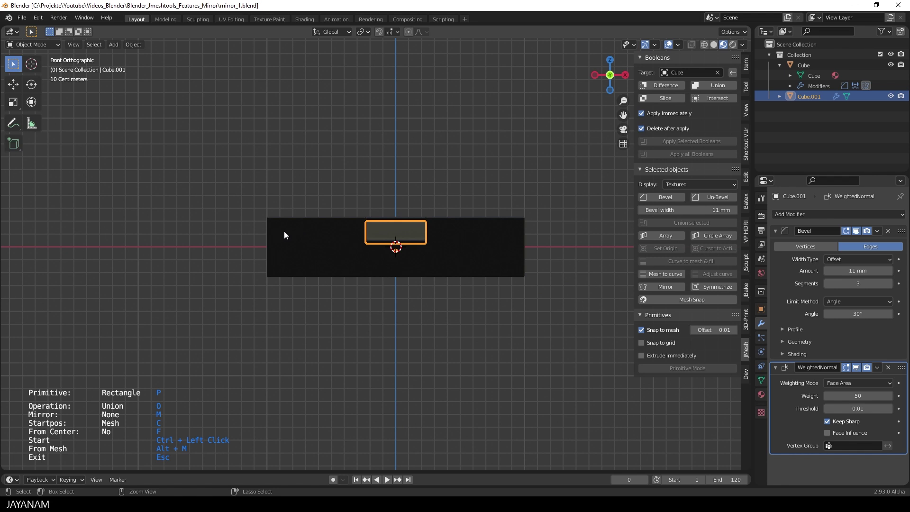
# Draw a trial rectangle on the box, nudge it right, then cancel it
pyautogui.keyDown('ctrl'); pyautogui.click(283, 231); pyautogui.keyUp('ctrl')
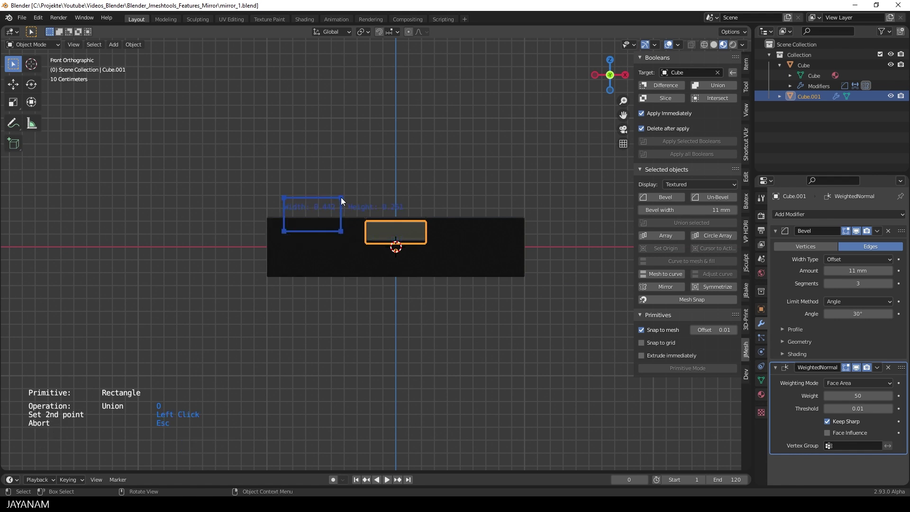
pyautogui.click(341, 198)
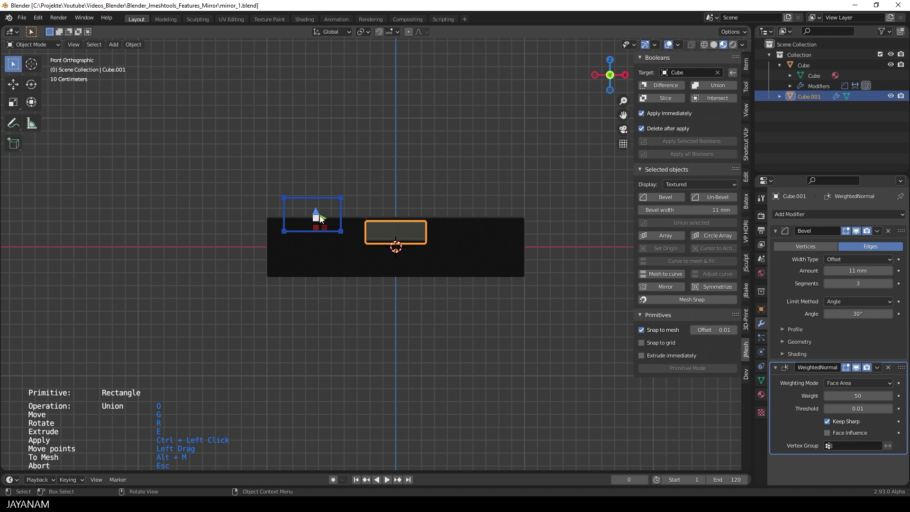
pyautogui.moveTo(317, 217); pyautogui.dragTo(326, 215)
pyautogui.press('Escape')
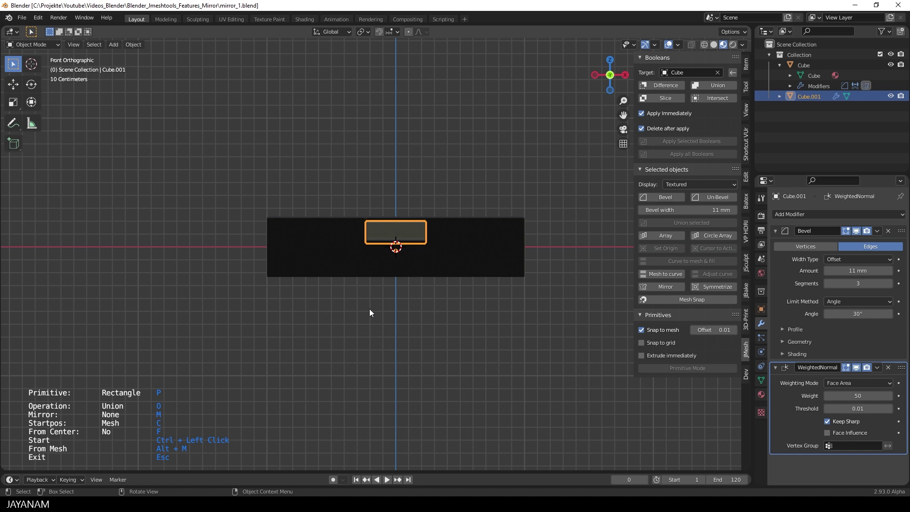
# With X mirror on, draw and extrude a rectangle, union it onto the box, and return to front view
pyautogui.press('m')
pyautogui.keyDown('ctrl'); pyautogui.click(299, 227); pyautogui.keyUp('ctrl')
pyautogui.click(334, 195)
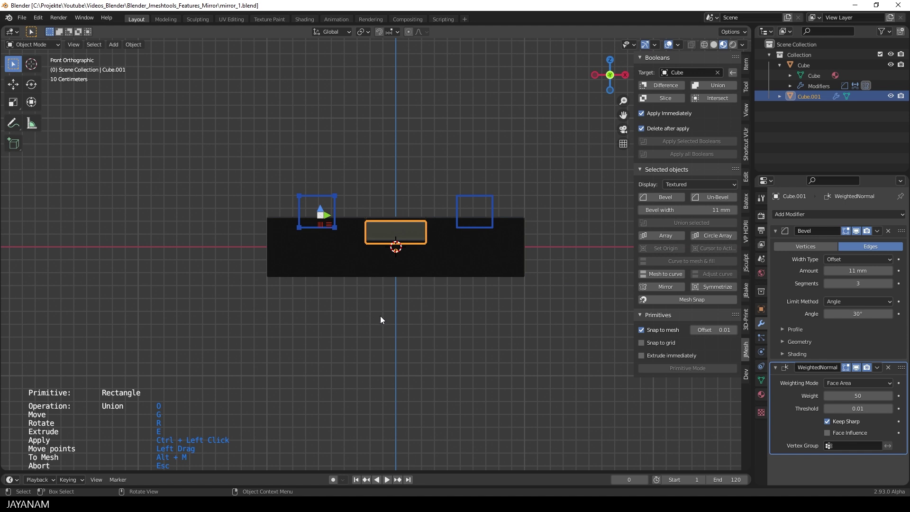
pyautogui.moveTo(380, 315); pyautogui.dragTo(337, 351, button='middle')
pyautogui.press('e')
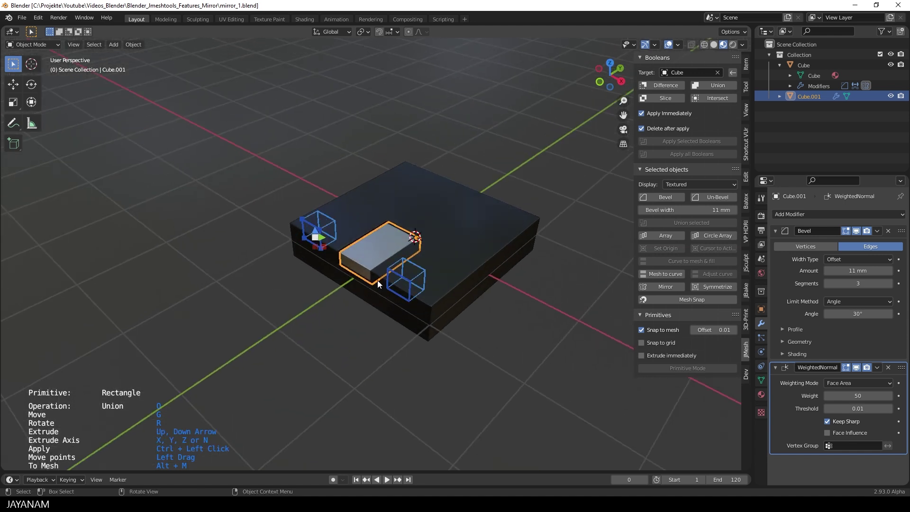
pyautogui.click(336, 327)
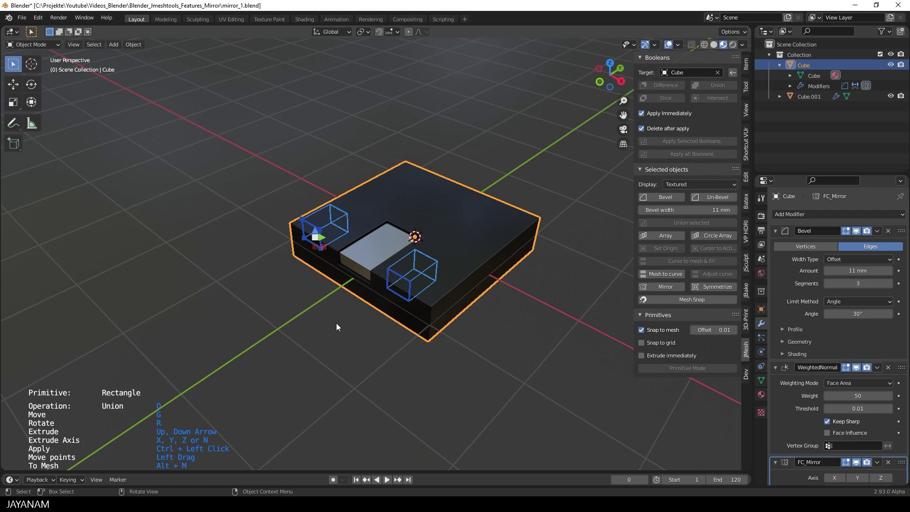
pyautogui.keyDown('ctrl'); pyautogui.click(337, 327); pyautogui.keyUp('ctrl')
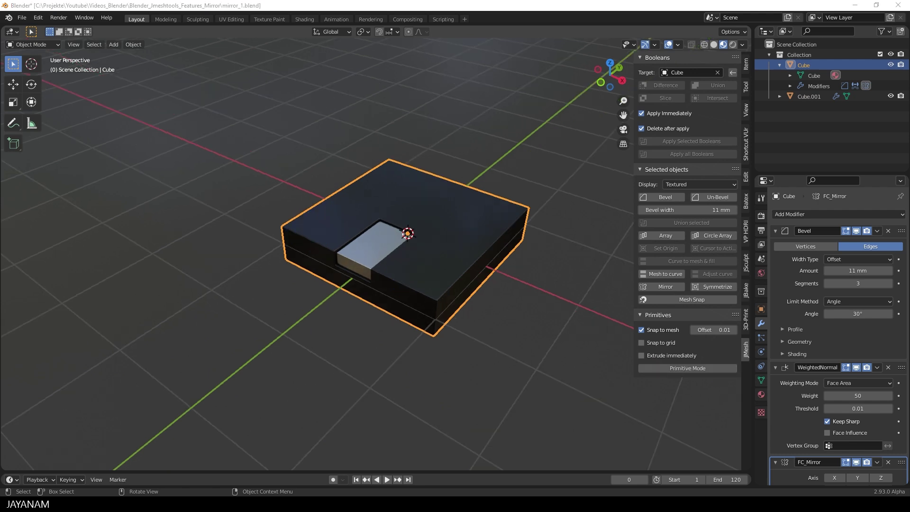
pyautogui.keyDown('alt'); pyautogui.moveTo(430, 367); pyautogui.dragTo(459, 349, button='middle'); pyautogui.keyUp('alt')
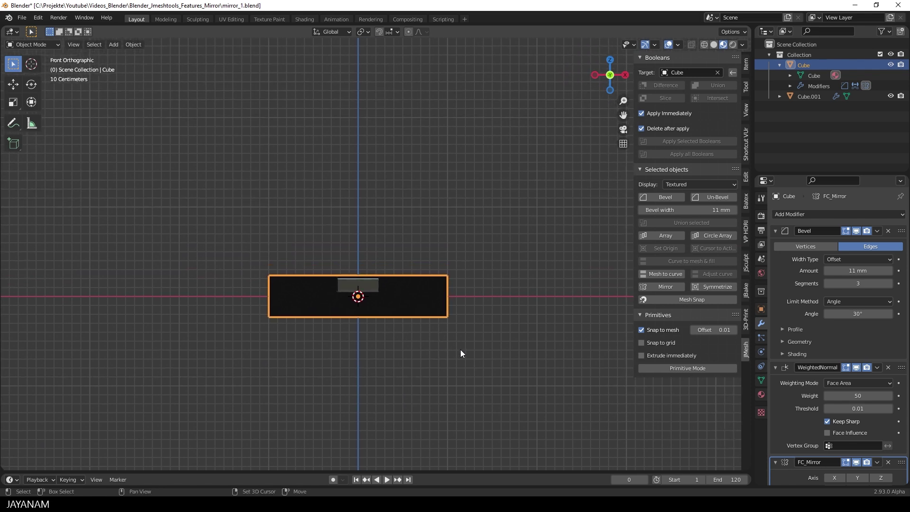
# Draw a small rectangle at the box's left edge, mirror it across X, and centre it
pyautogui.click(719, 369)
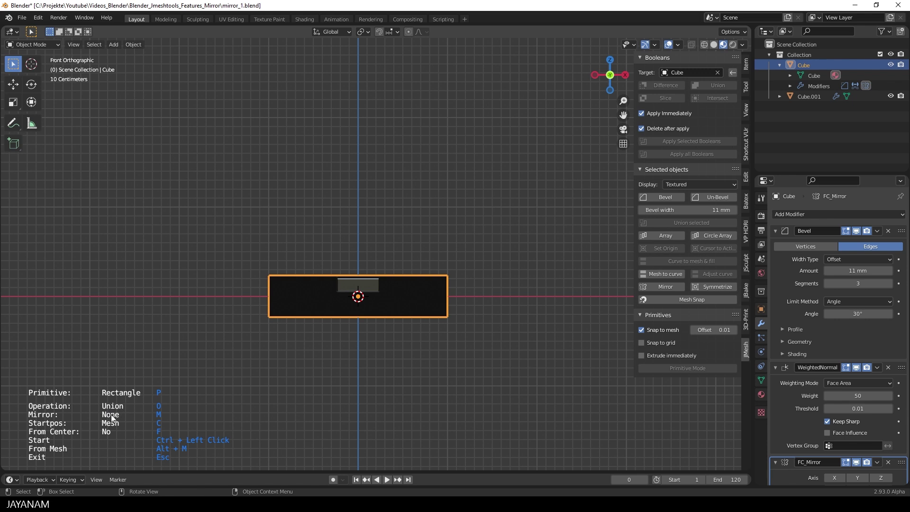
pyautogui.scroll(2, 337, 306)
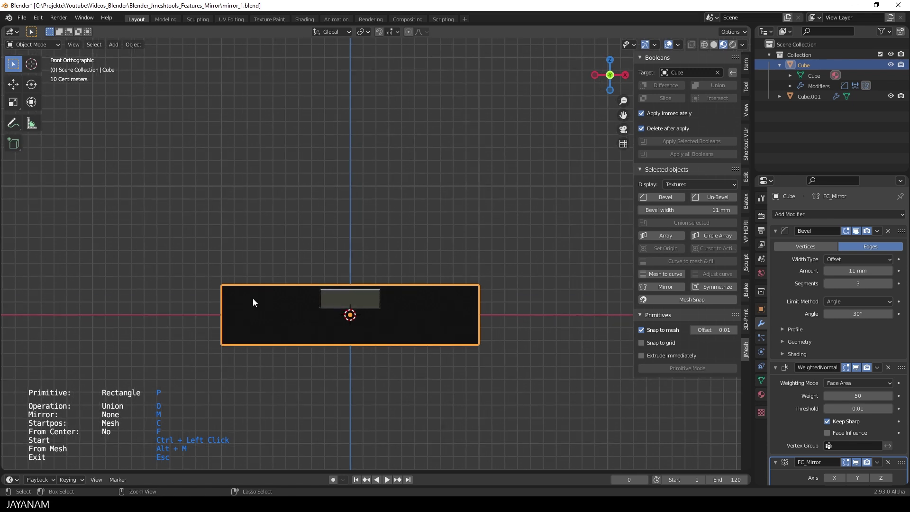
pyautogui.keyDown('ctrl'); pyautogui.click(233, 302); pyautogui.keyUp('ctrl')
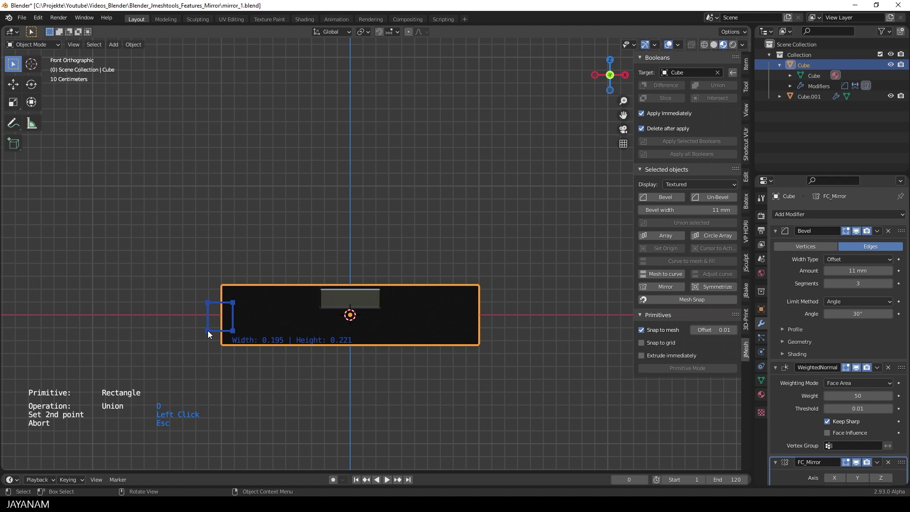
pyautogui.click(207, 331)
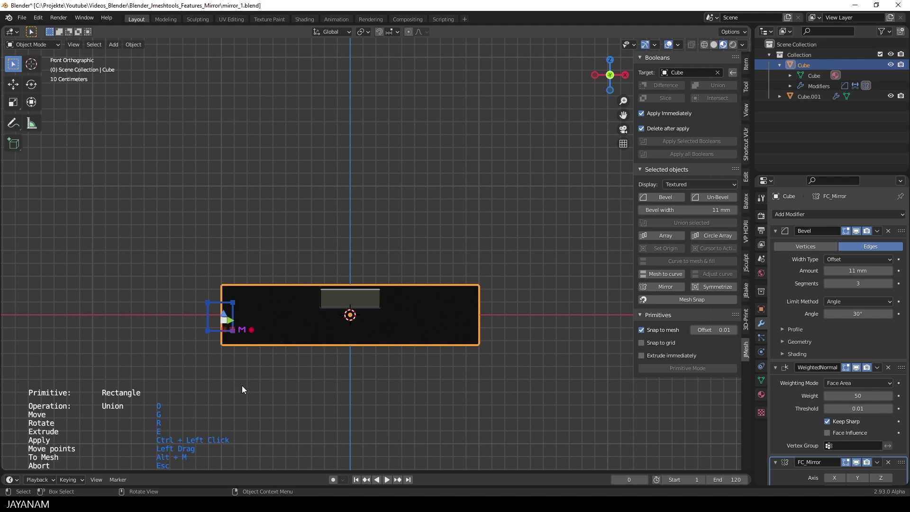
pyautogui.click(243, 330)
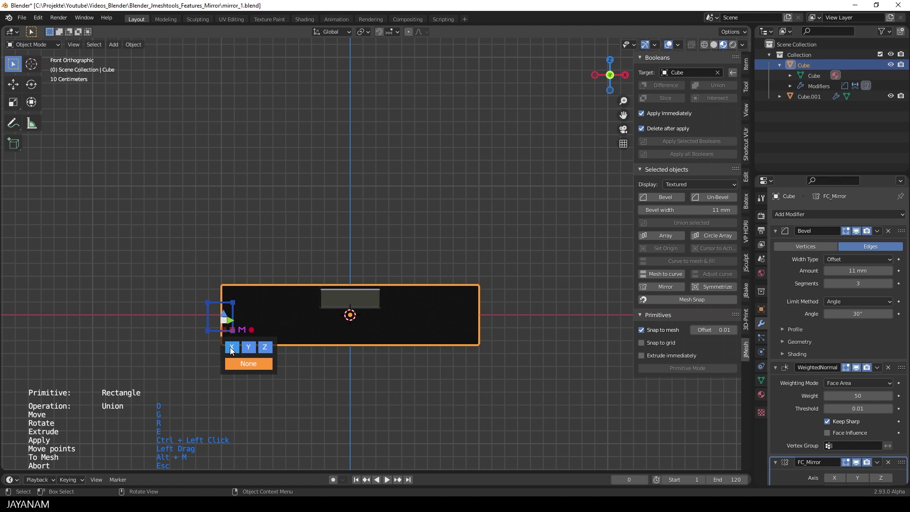
pyautogui.click(231, 348)
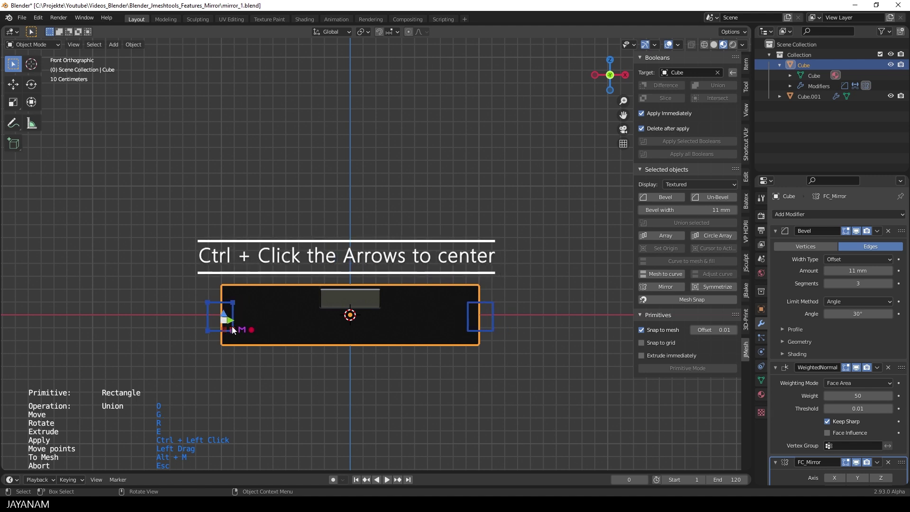
pyautogui.keyDown('ctrl'); pyautogui.click(224, 312); pyautogui.keyUp('ctrl')
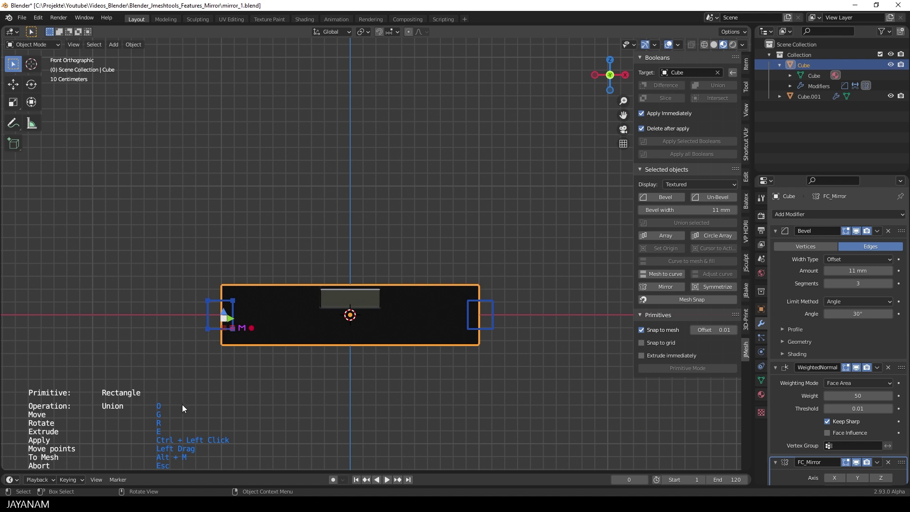
# Switch the mirrored rectangles to Difference and apply, notching both ends of the box
pyautogui.press('o')
pyautogui.press('o')
pyautogui.press('o')
pyautogui.press('o')
pyautogui.press('o')
pyautogui.click(251, 327)
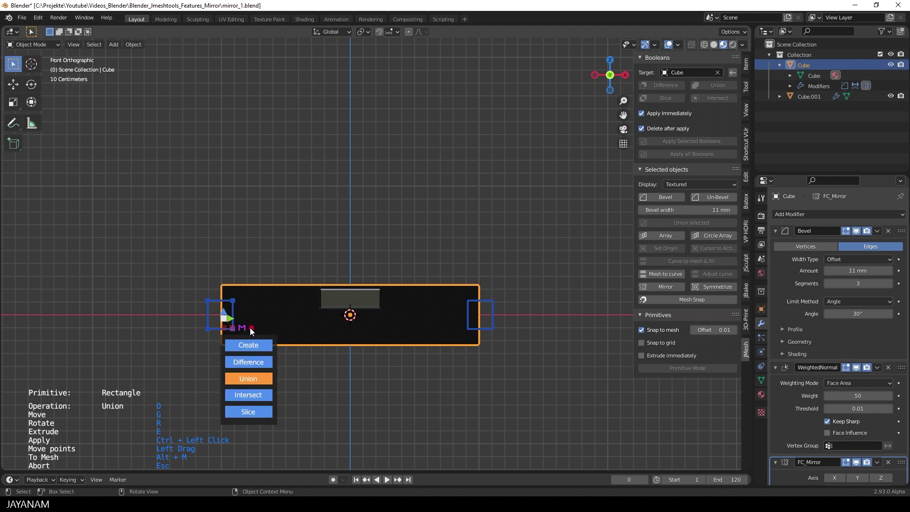
pyautogui.click(251, 363)
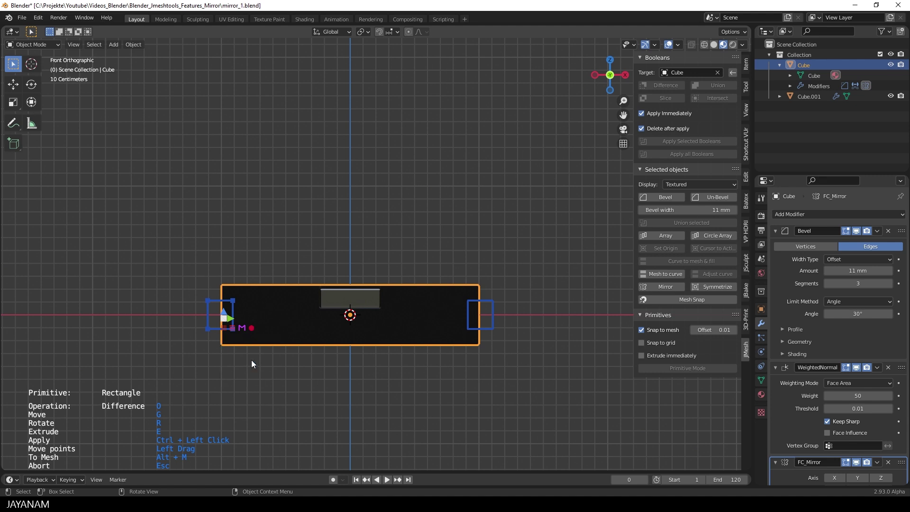
pyautogui.keyDown('ctrl'); pyautogui.click(277, 320); pyautogui.keyUp('ctrl')
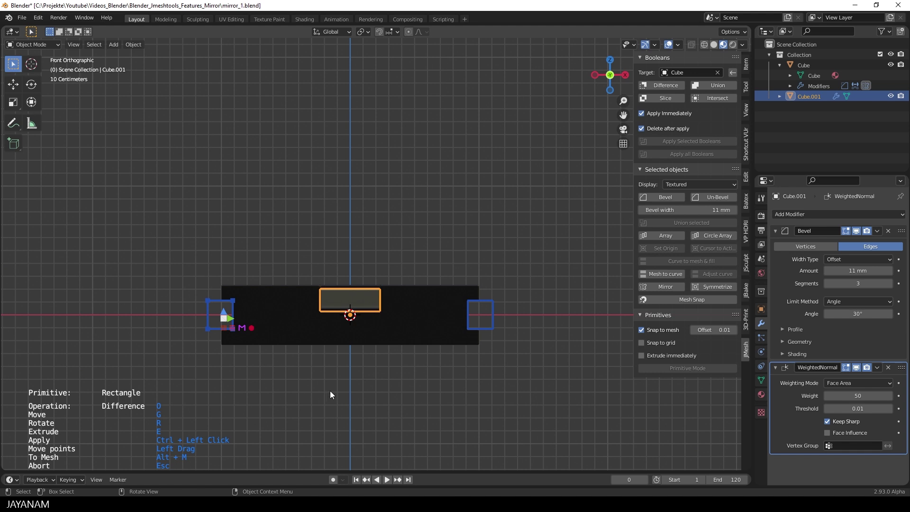
pyautogui.press('m')
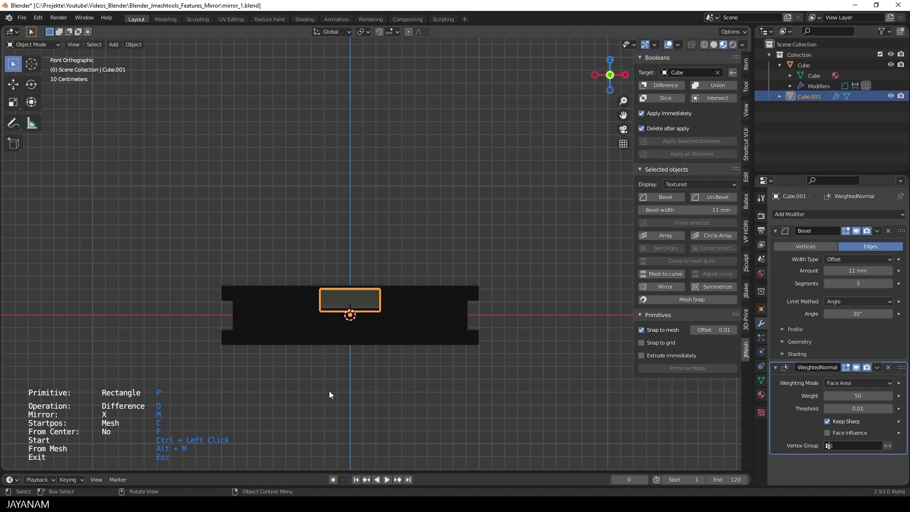
pyautogui.press('Escape')
pyautogui.moveTo(328, 390); pyautogui.dragTo(349, 394, button='middle')
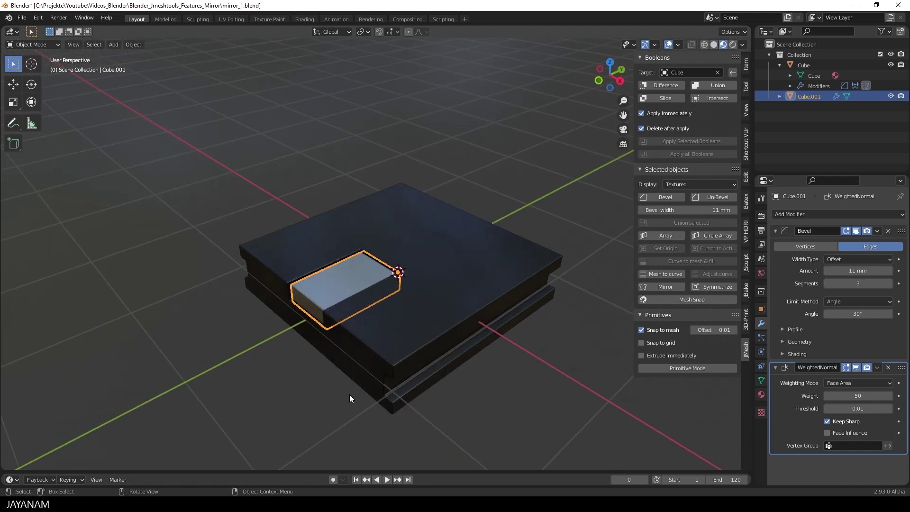
# Select the box and symmetrize from the -Y side so the notch is copied to +Y
pyautogui.click(445, 302)
pyautogui.scroll(2, 403, 309)
pyautogui.moveTo(402, 309); pyautogui.dragTo(374, 266, button='middle')
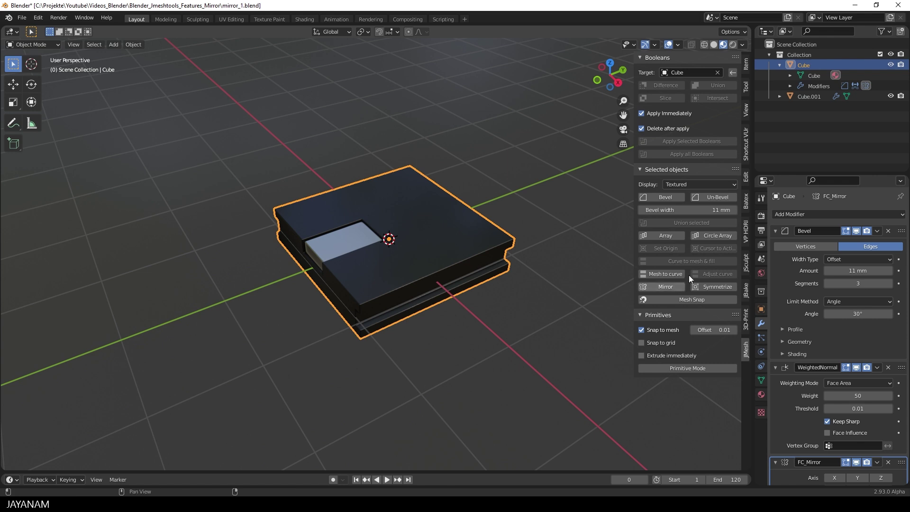
pyautogui.click(704, 287)
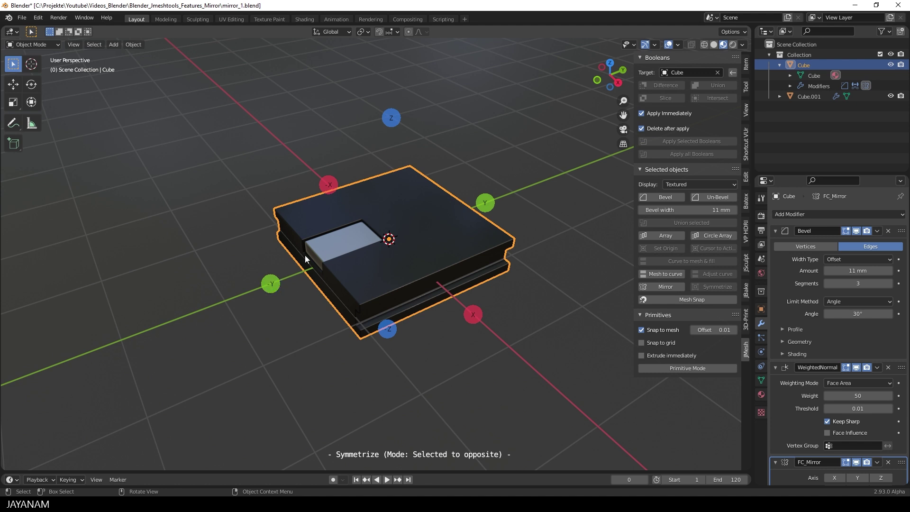
pyautogui.click(272, 284)
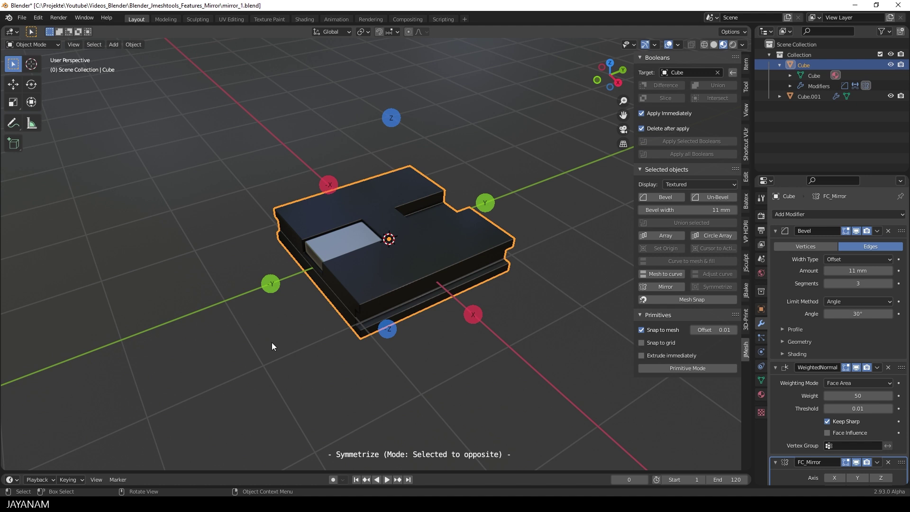
pyautogui.press('Escape')
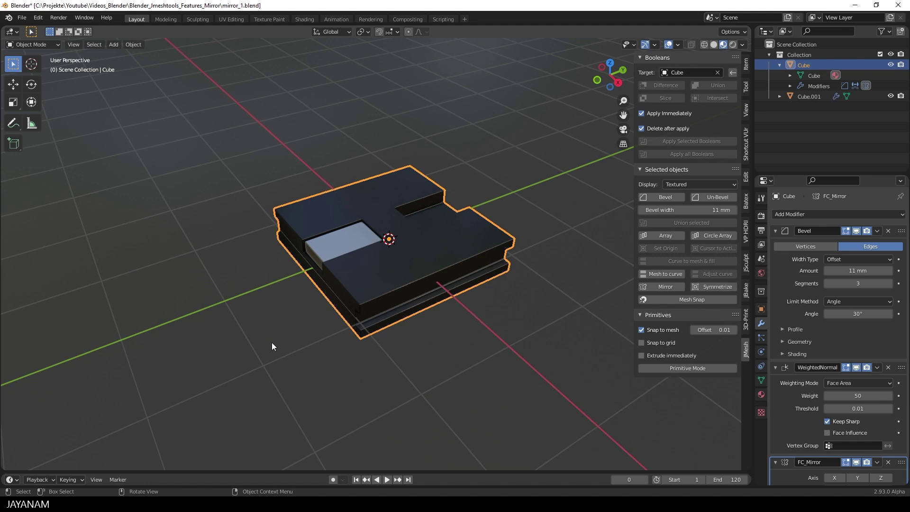
# In the JMesh Tools add-on preferences, set Symmetrize direction to To Selected, then close Preferences
pyautogui.click(38, 18)
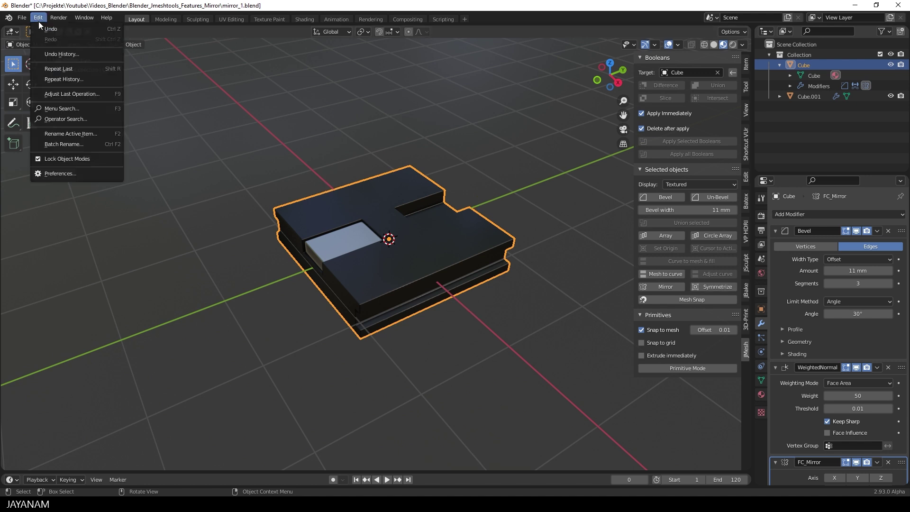
pyautogui.click(79, 172)
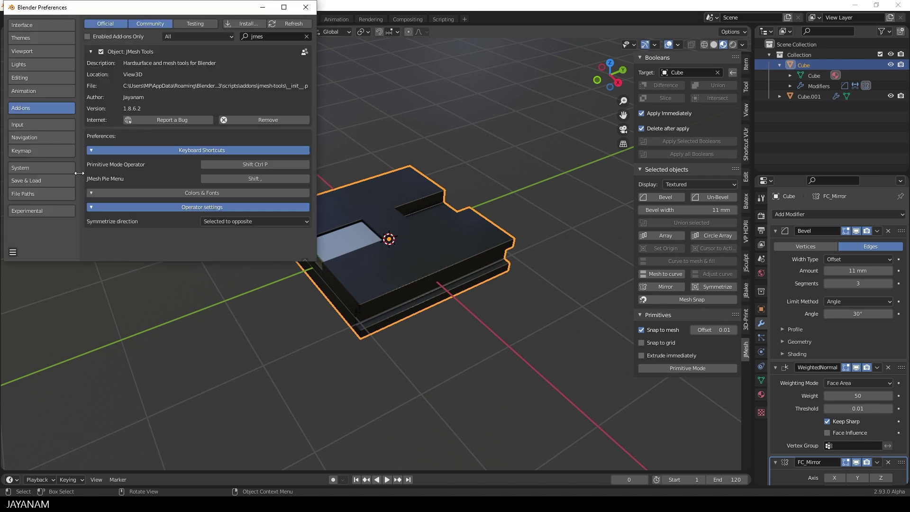
pyautogui.click(268, 37)
pyautogui.write('h')
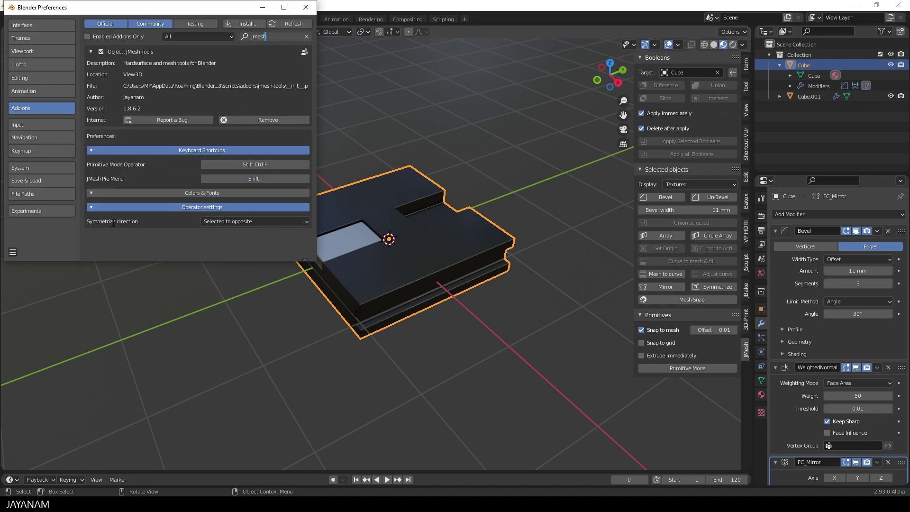
pyautogui.click(234, 223)
pyautogui.click(246, 223)
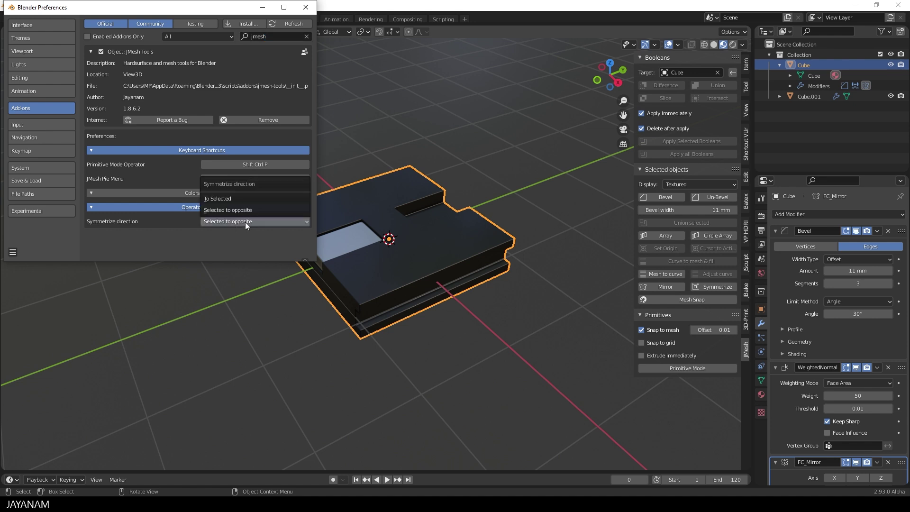
pyautogui.click(241, 199)
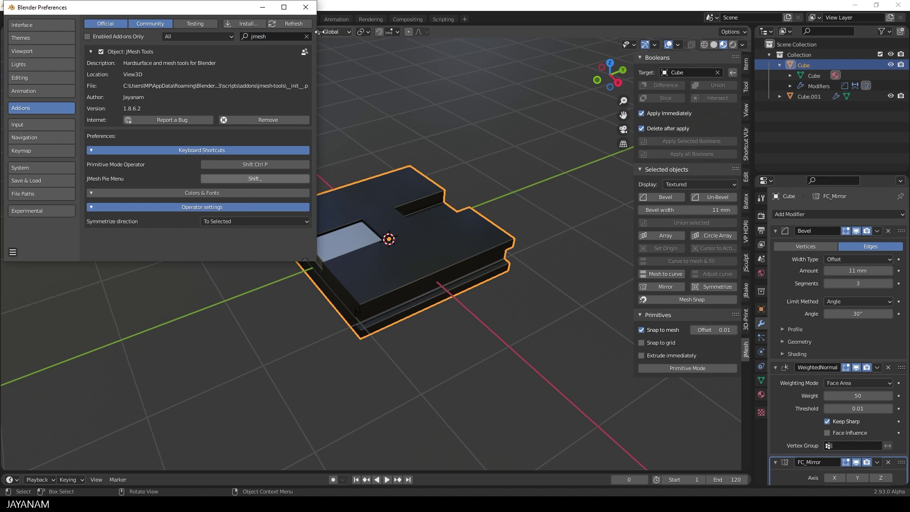
pyautogui.click(305, 8)
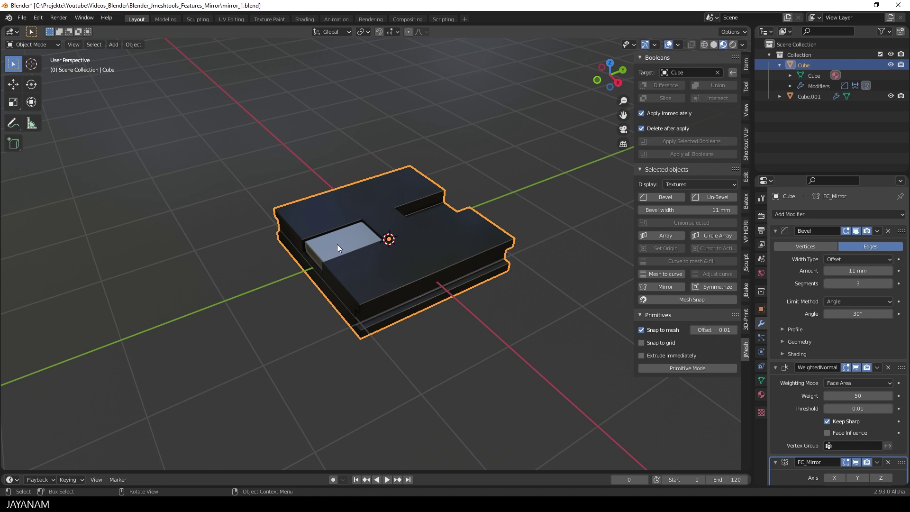
# Select the inner block Cube.001 and symmetrize it across Y onto the base's other side
pyautogui.click(337, 243)
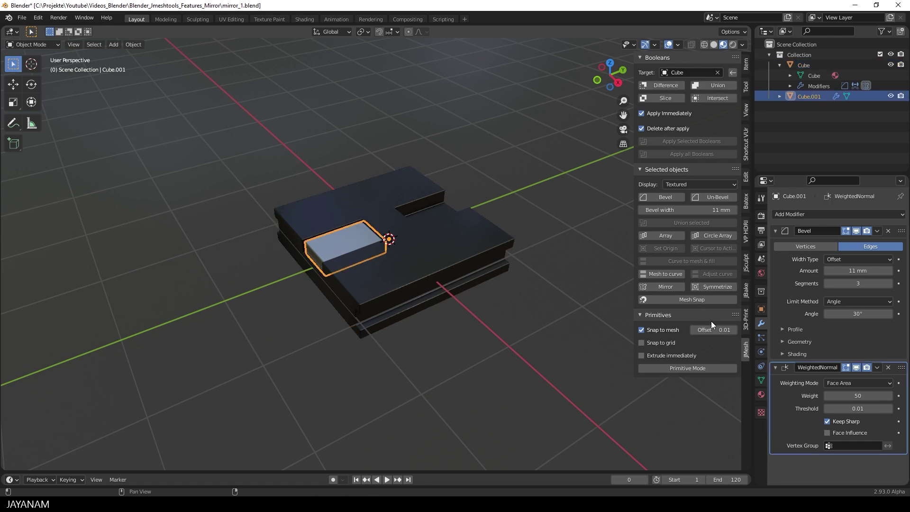
pyautogui.click(717, 286)
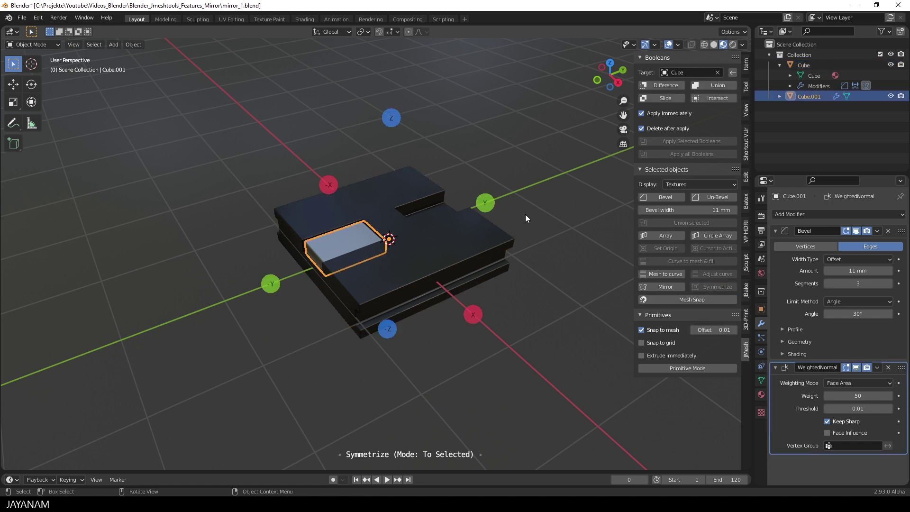
pyautogui.click(488, 204)
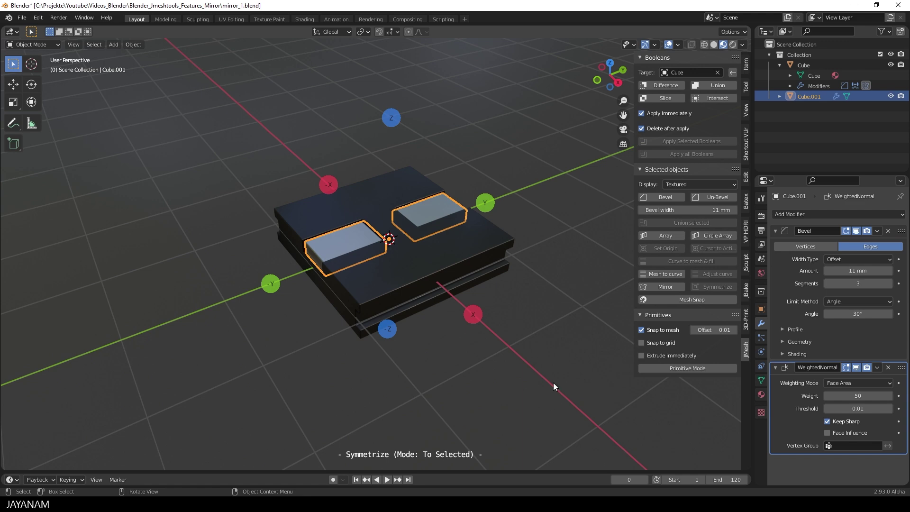
pyautogui.click(282, 368)
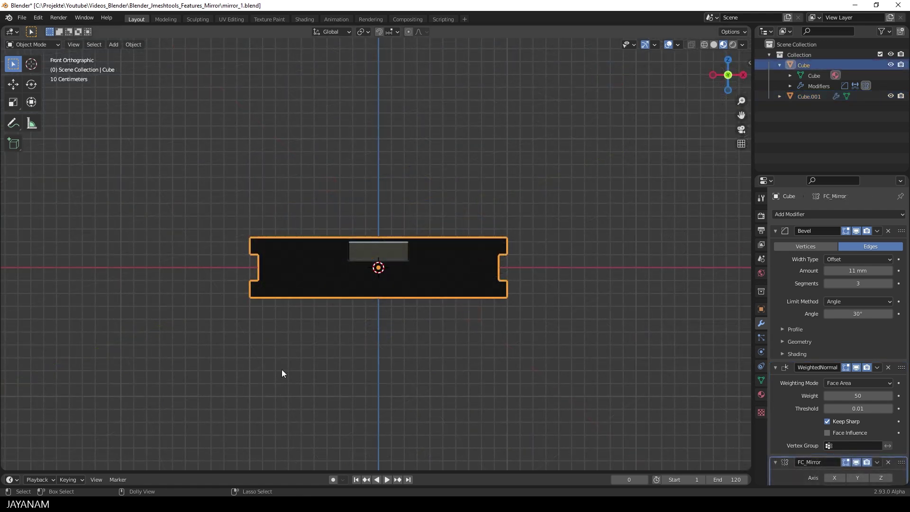
# Draw a circle primitive and move it up onto the base's top edge
pyautogui.hotkey('ctrl', 'alt', 'm')
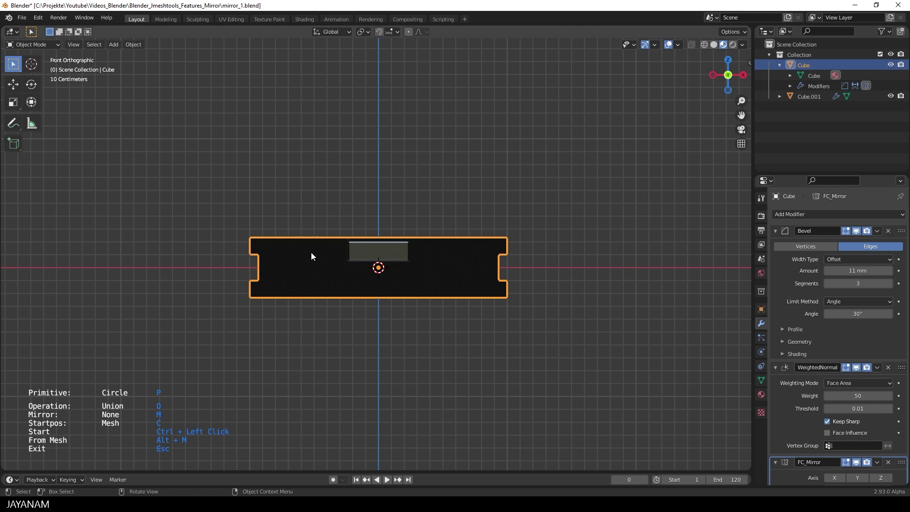
pyautogui.keyDown('ctrl'); pyautogui.click(298, 247); pyautogui.keyUp('ctrl')
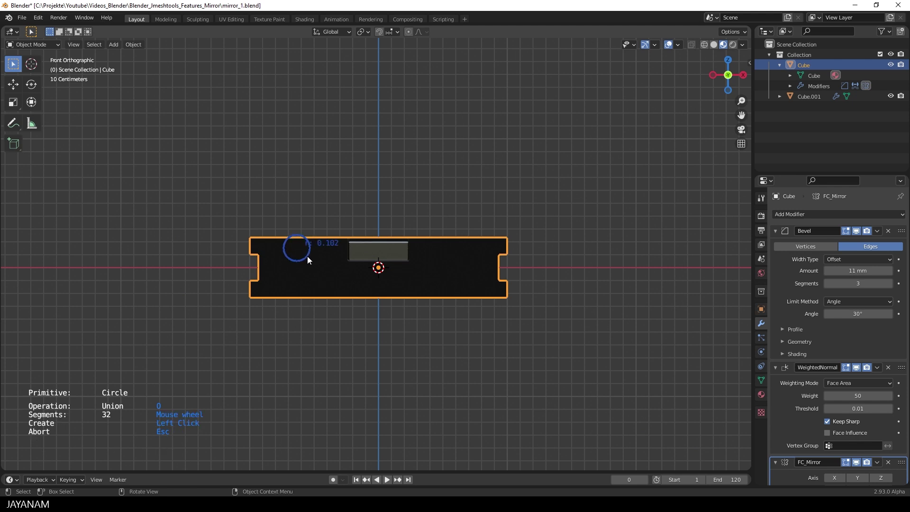
pyautogui.click(309, 261)
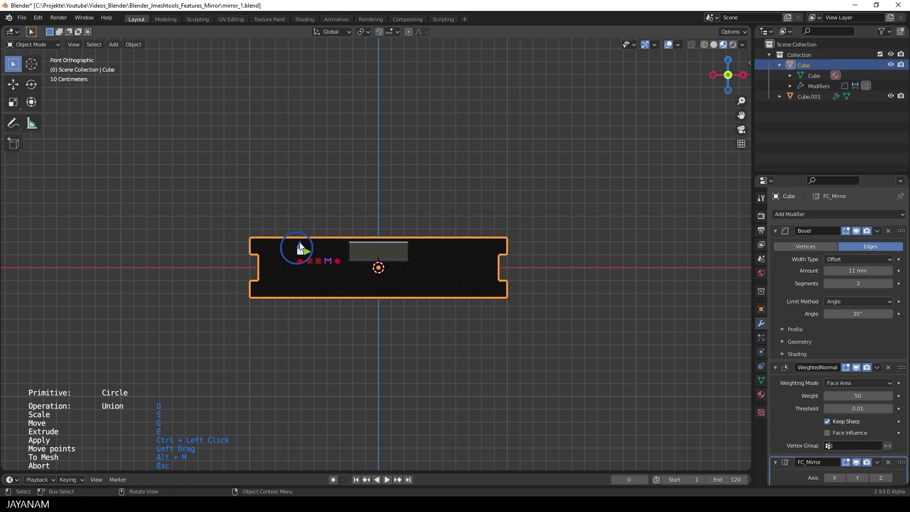
pyautogui.moveTo(301, 245)
pyautogui.mouseDown()
pyautogui.moveTo(302, 233)
pyautogui.moveTo(313, 242)
pyautogui.mouseUp()
# Enter the circle's size in its value box, settling on 160 mm
pyautogui.click(303, 251)
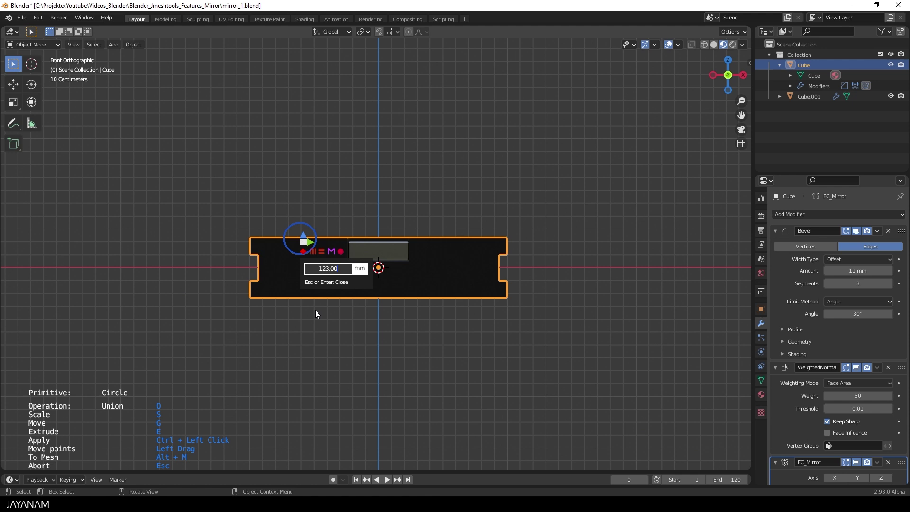
pyautogui.press('BackSpace')
pyautogui.press('BackSpace')
pyautogui.press('BackSpace')
pyautogui.press('BackSpace')
pyautogui.write('8')
pyautogui.press('BackSpace')
pyautogui.press('BackSpace')
pyautogui.write('46')
pyautogui.press('BackSpace')
pyautogui.press('BackSpace')
pyautogui.press('BackSpace')
pyautogui.write('896')
pyautogui.press('BackSpace')
pyautogui.press('BackSpace')
pyautogui.press('BackSpace')
pyautogui.write('213')
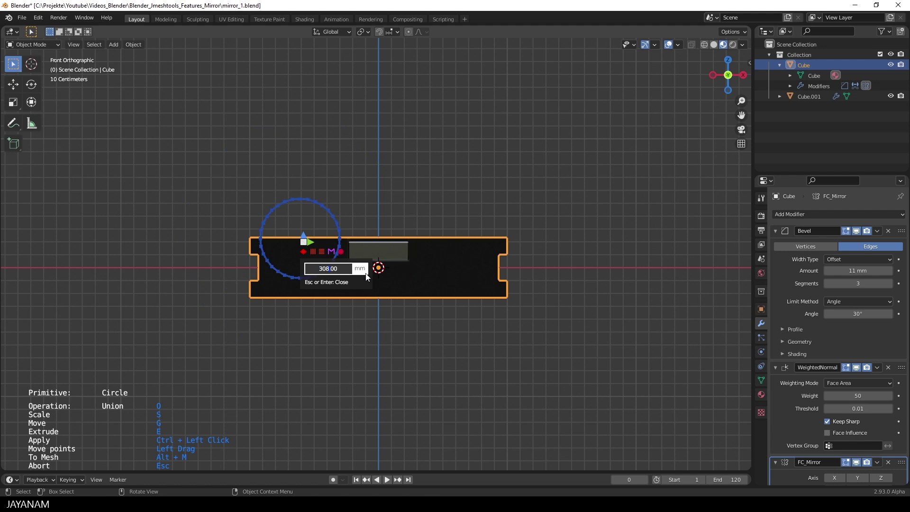
pyautogui.press('BackSpace')
pyautogui.press('BackSpace')
pyautogui.press('BackSpace')
pyautogui.write('182')
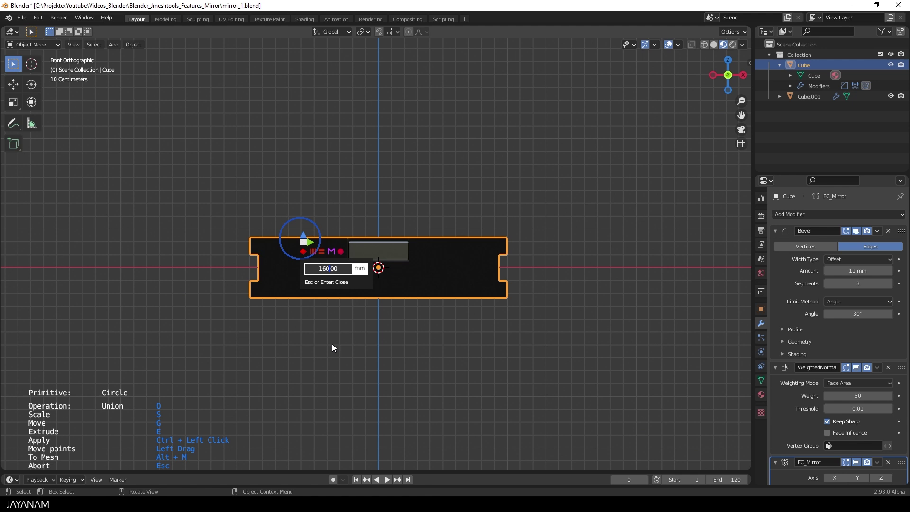
# Array the circle into two copies 1127.03 mm apart and centre the pair on the base
pyautogui.click(313, 250)
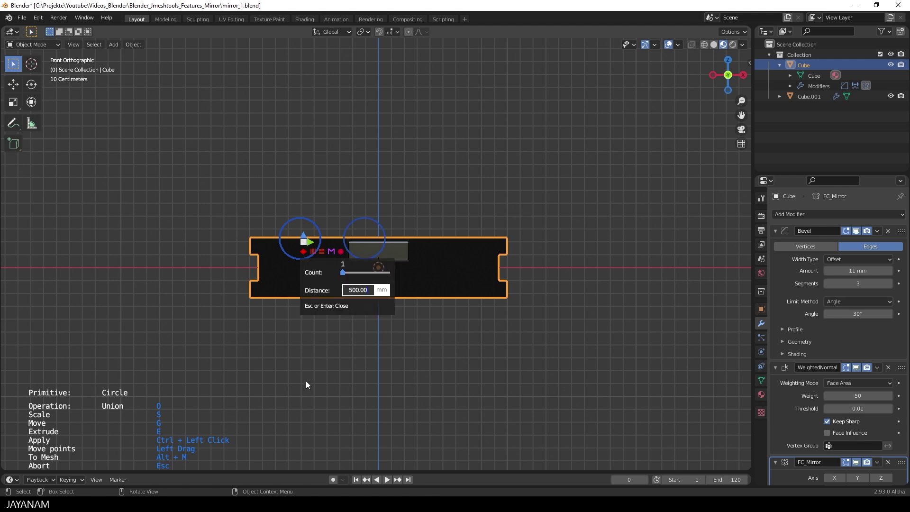
pyautogui.moveTo(355, 290); pyautogui.dragTo(547, 278)
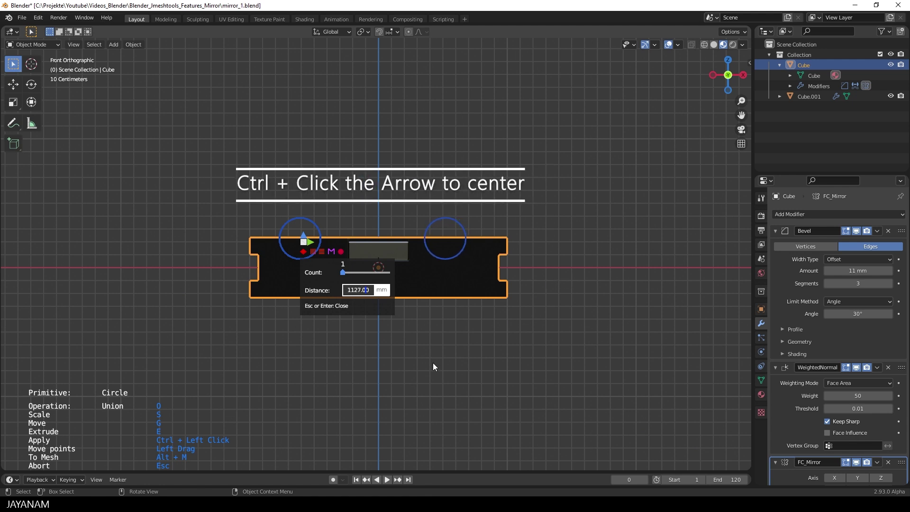
pyautogui.keyDown('ctrl'); pyautogui.click(310, 243); pyautogui.keyUp('ctrl')
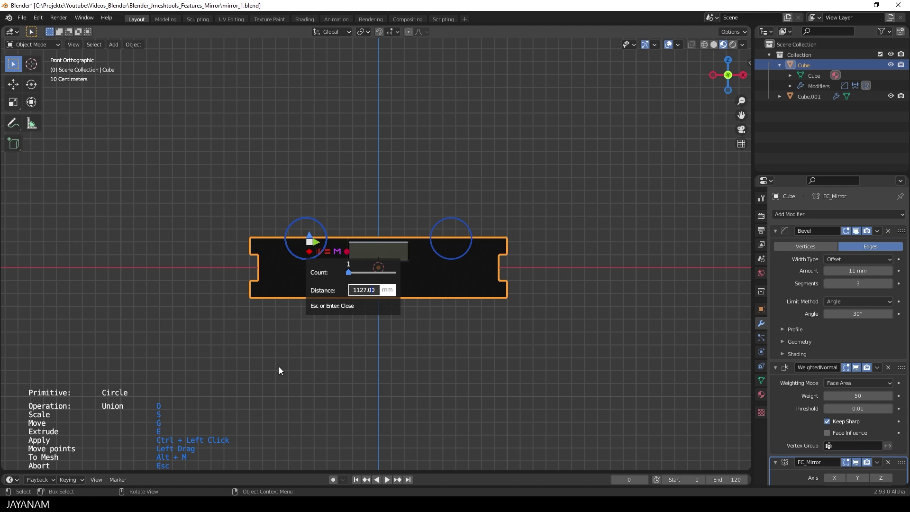
# Set the circle pair to Difference and apply, carving two half-round grooves across the box top
pyautogui.click(346, 252)
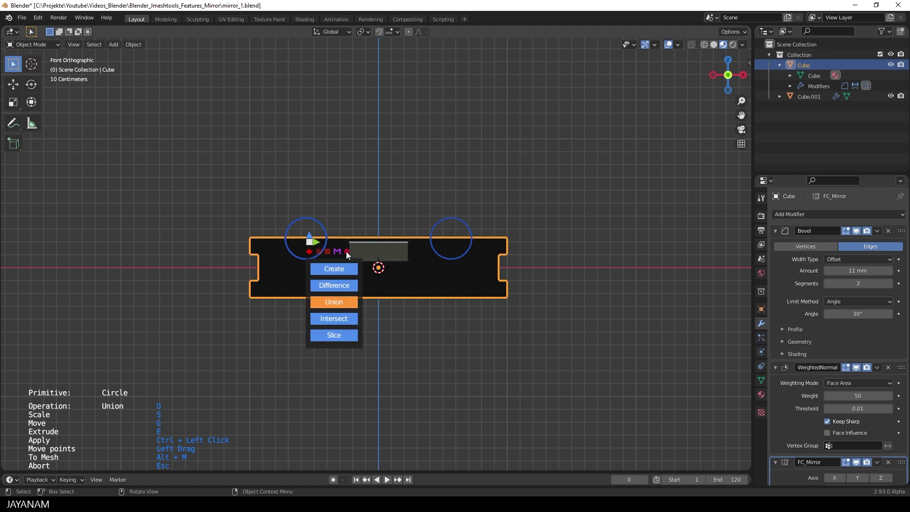
pyautogui.click(338, 285)
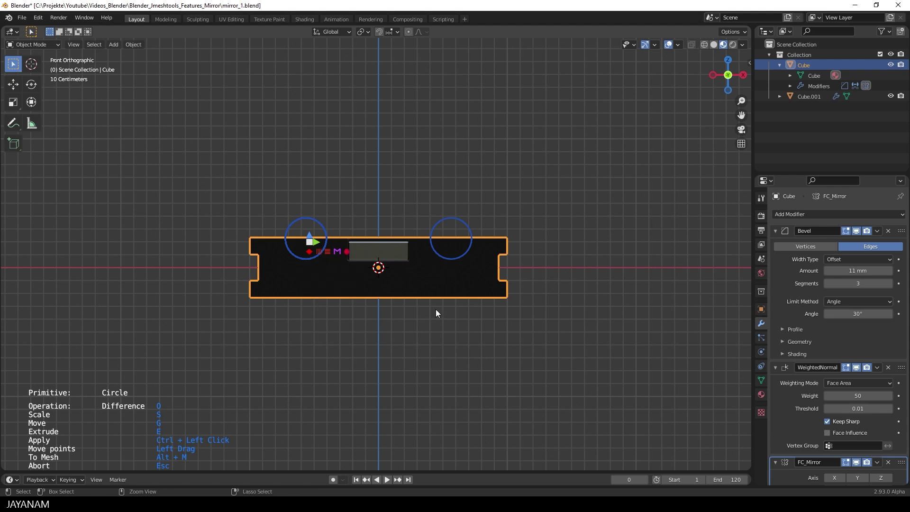
pyautogui.keyDown('ctrl'); pyautogui.click(430, 277); pyautogui.keyUp('ctrl')
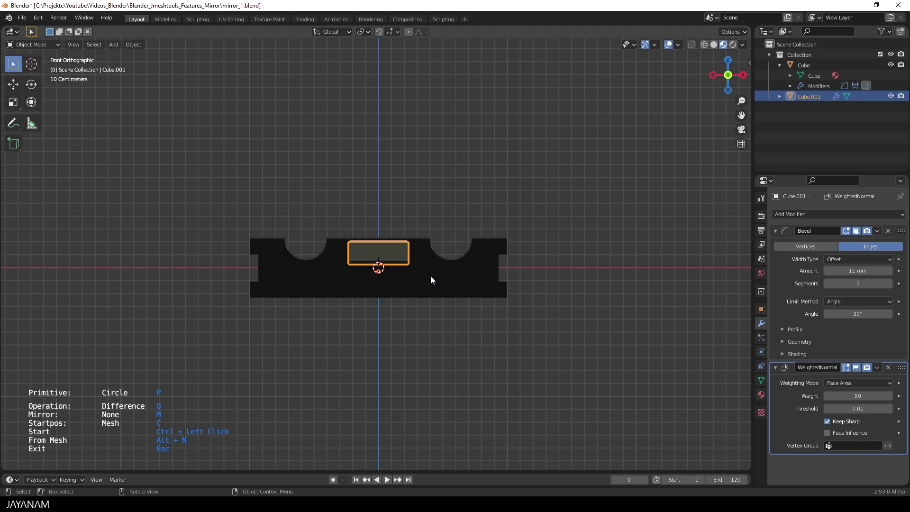
pyautogui.scroll(-2, 460, 268)
pyautogui.moveTo(461, 268); pyautogui.dragTo(427, 331, button='middle')
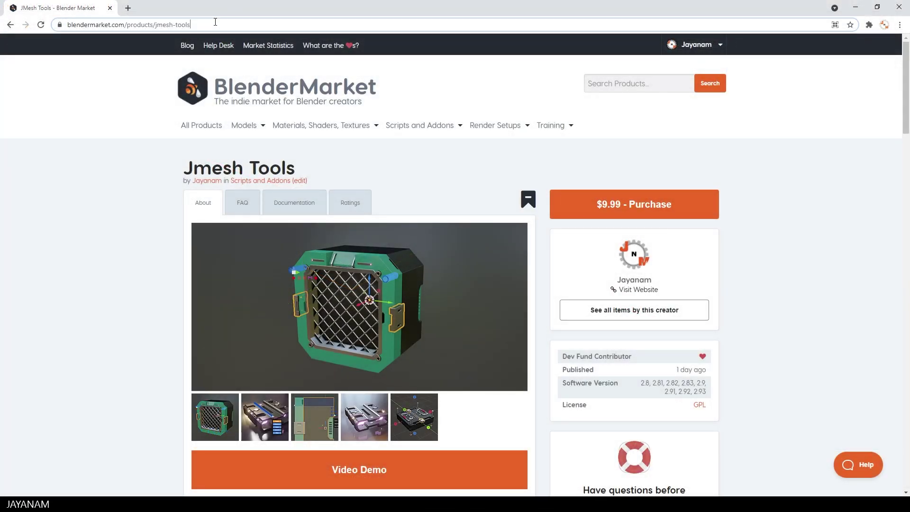
# View the second through fifth JMesh Tools gallery pictures on Blender Market
pyautogui.click(215, 22)
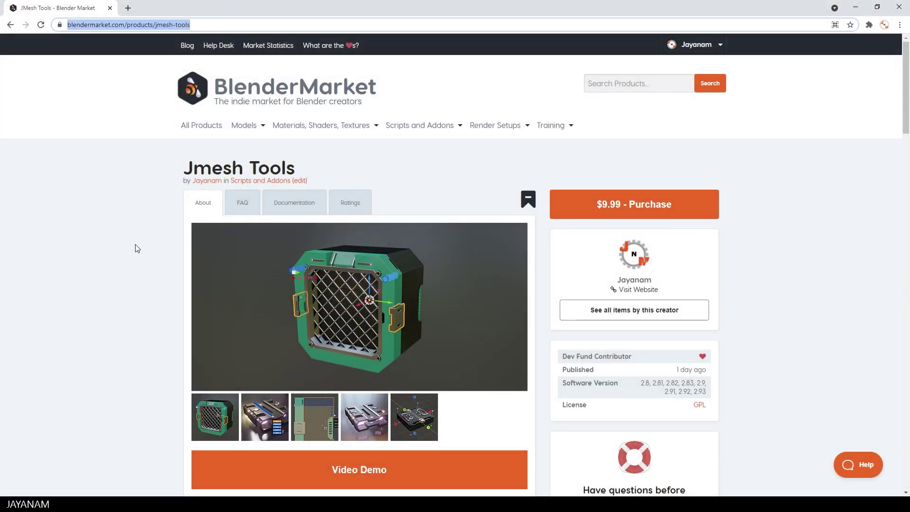
pyautogui.click(271, 413)
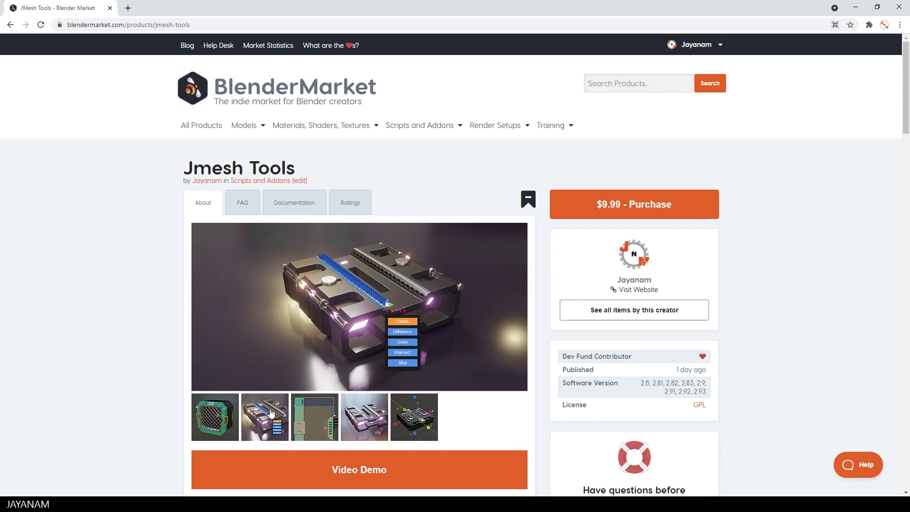
pyautogui.click(304, 412)
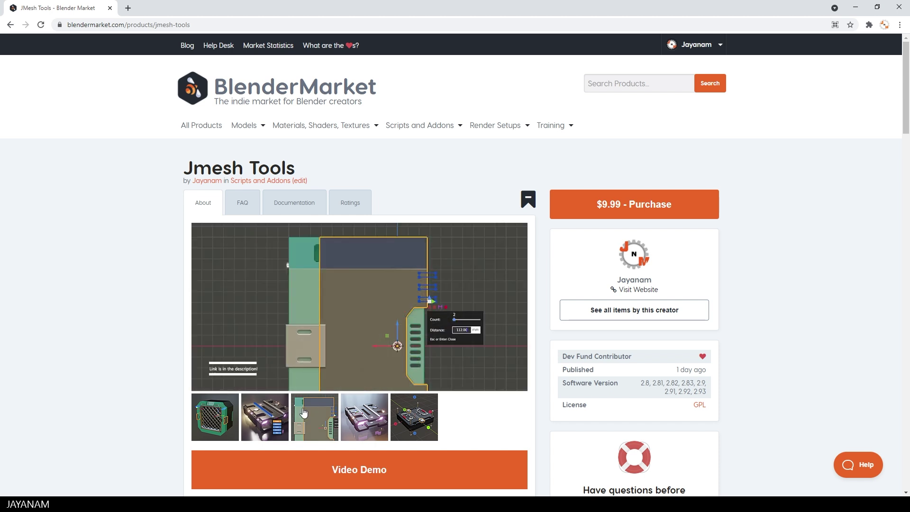
pyautogui.click(363, 421)
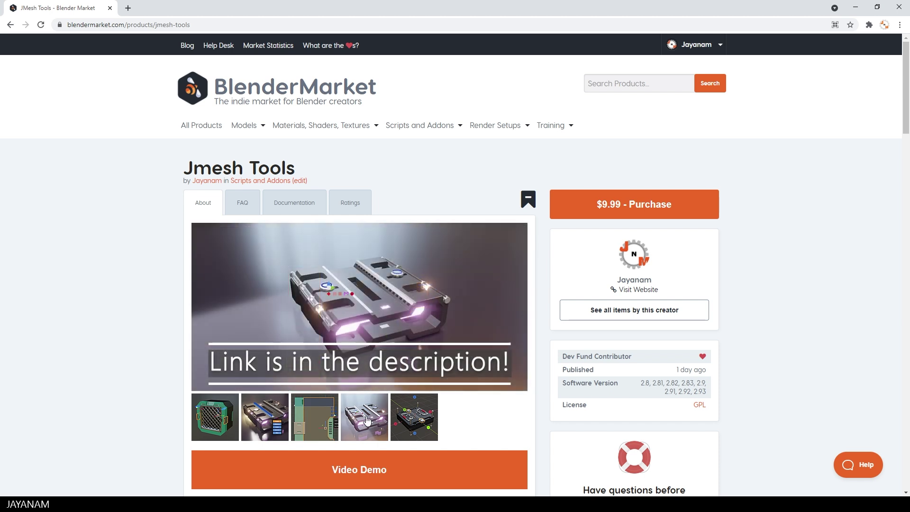
pyautogui.click(407, 417)
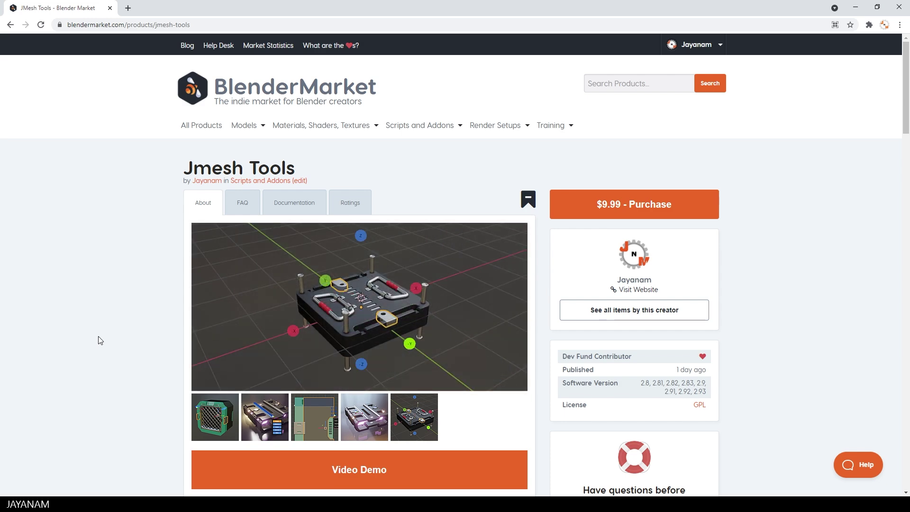
# Scroll the product description down to the Primitive Mode section
pyautogui.scroll(-5, 97, 337)
pyautogui.scroll(-2, 100, 340)
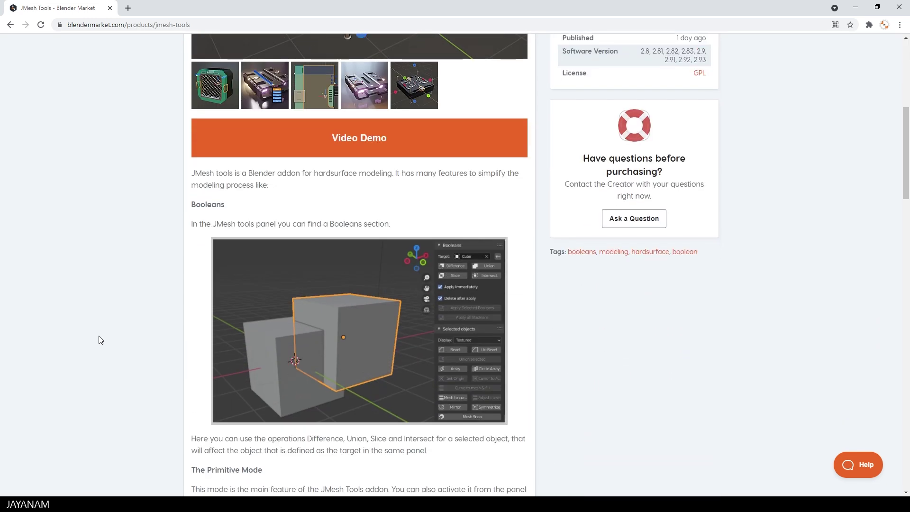
pyautogui.scroll(-12, 99, 340)
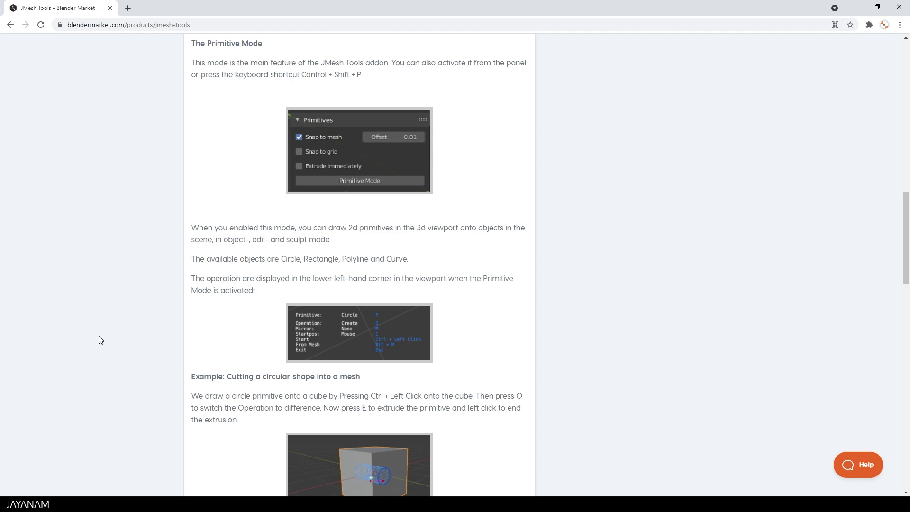
pyautogui.scroll(-7, 99, 339)
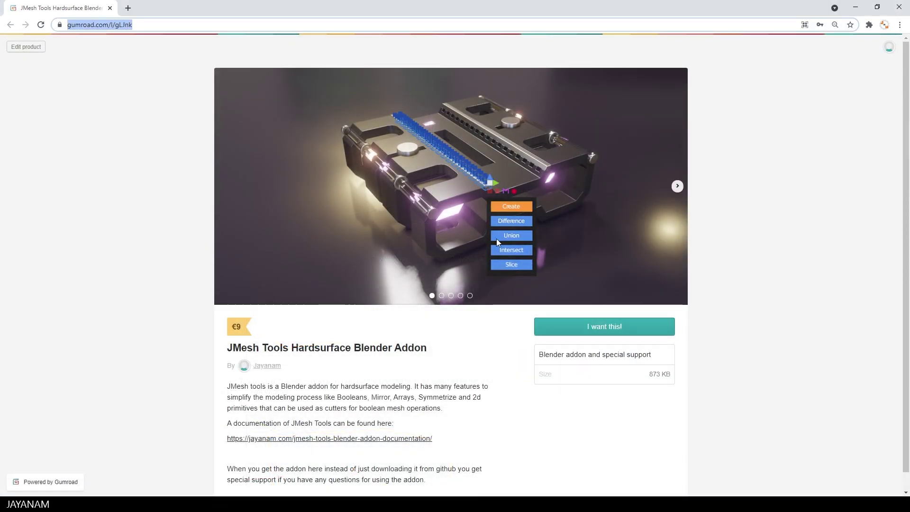
# Step the Gumroad gallery forward through images two to five
pyautogui.click(677, 187)
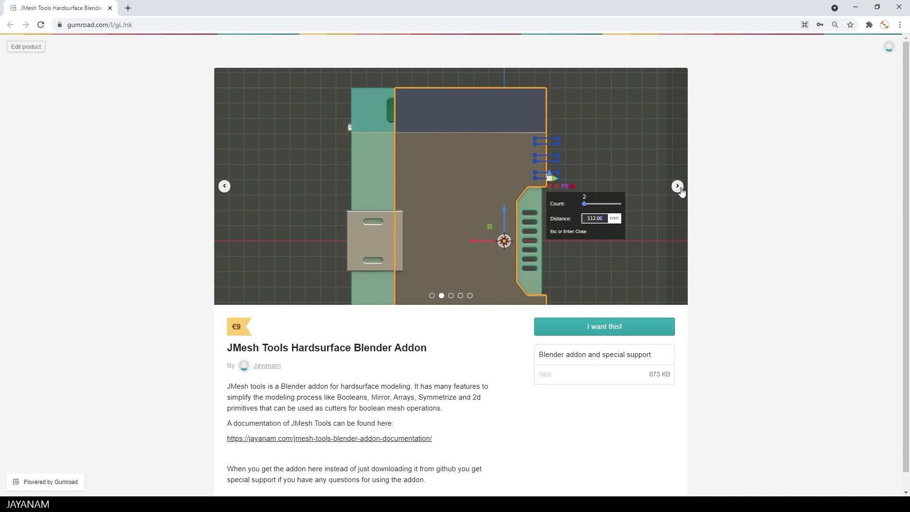
pyautogui.click(678, 188)
pyautogui.click(678, 187)
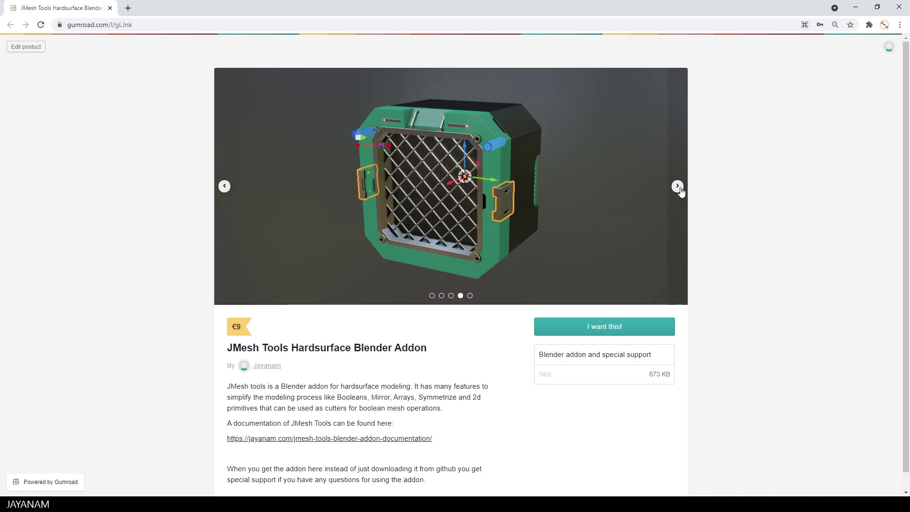
pyautogui.click(677, 186)
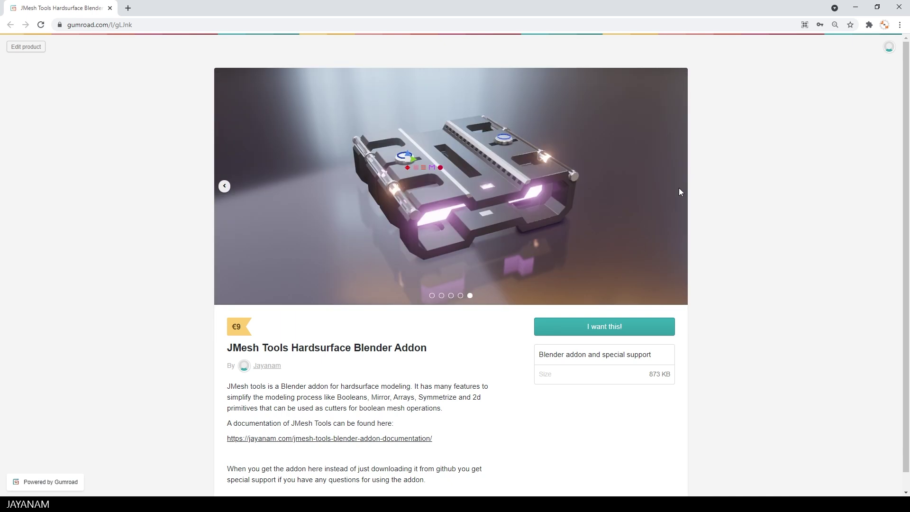